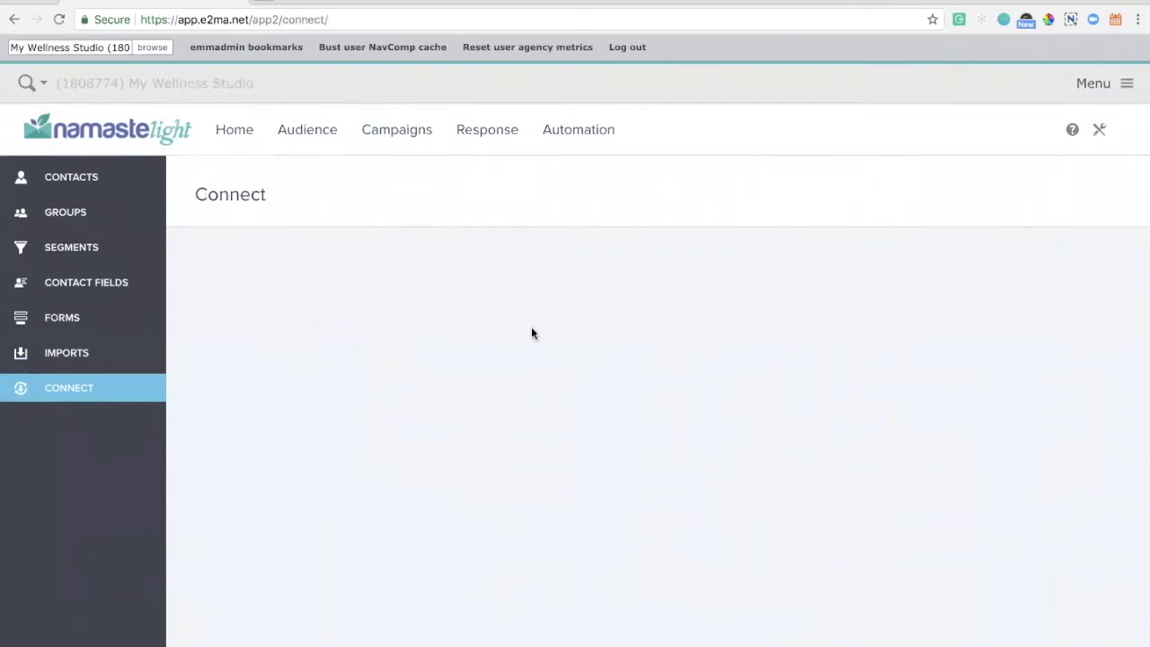
Connect the MINDBODY integration on the Connect page and start a sync of its contacts
key("super+r")
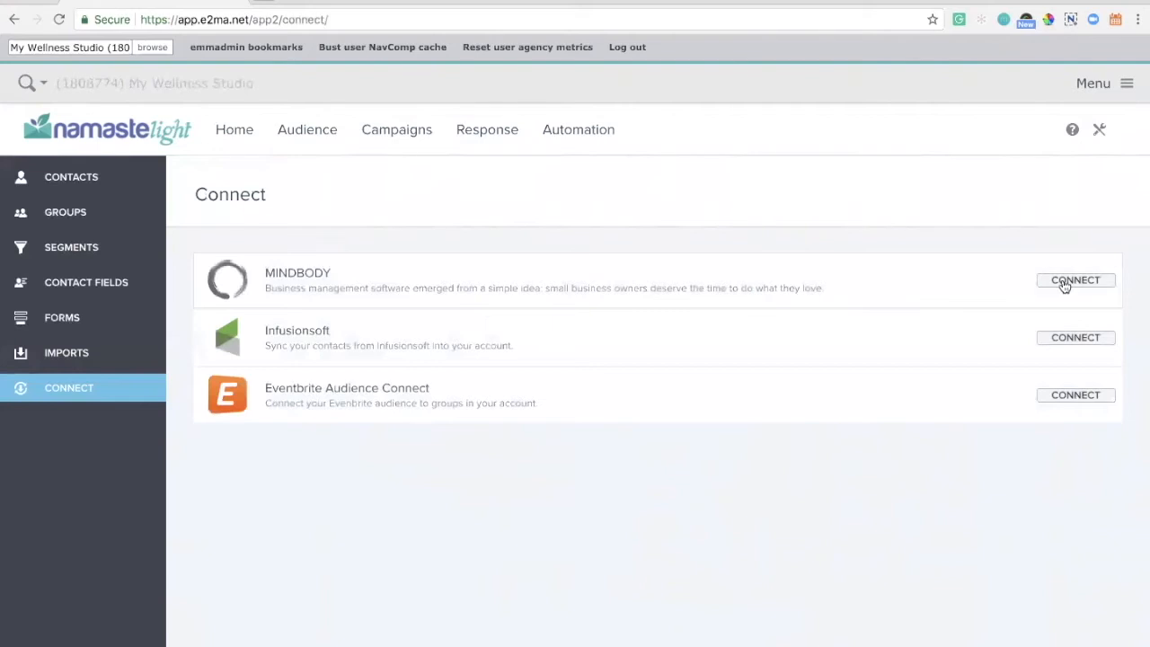
left_click(1066, 281)
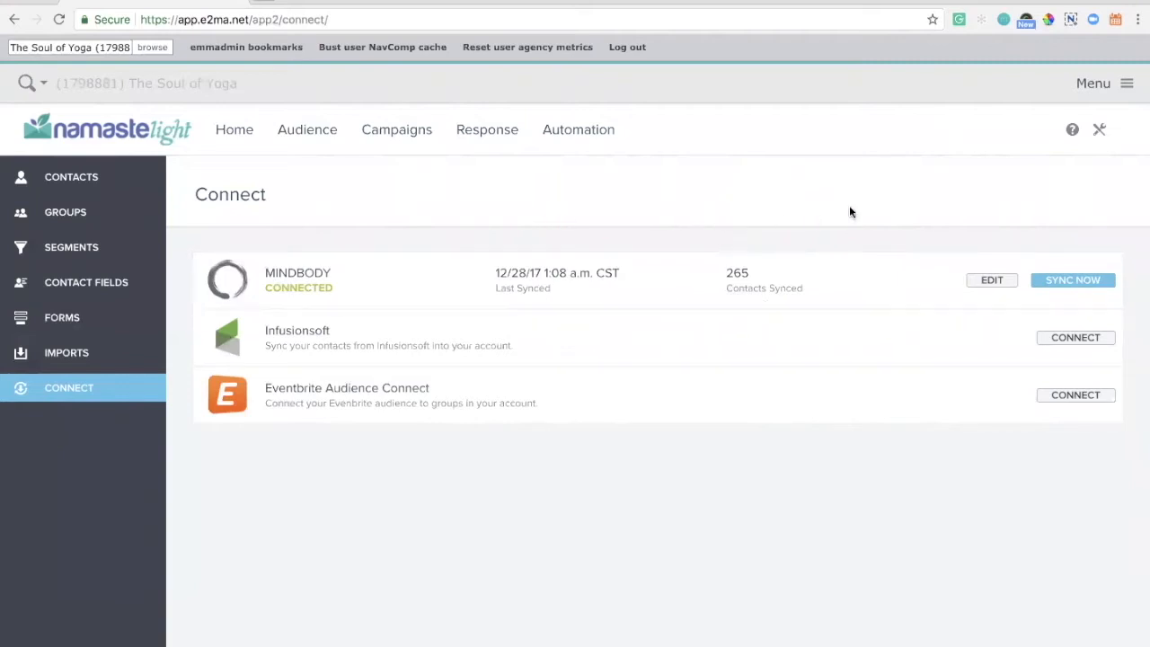
left_click(1050, 281)
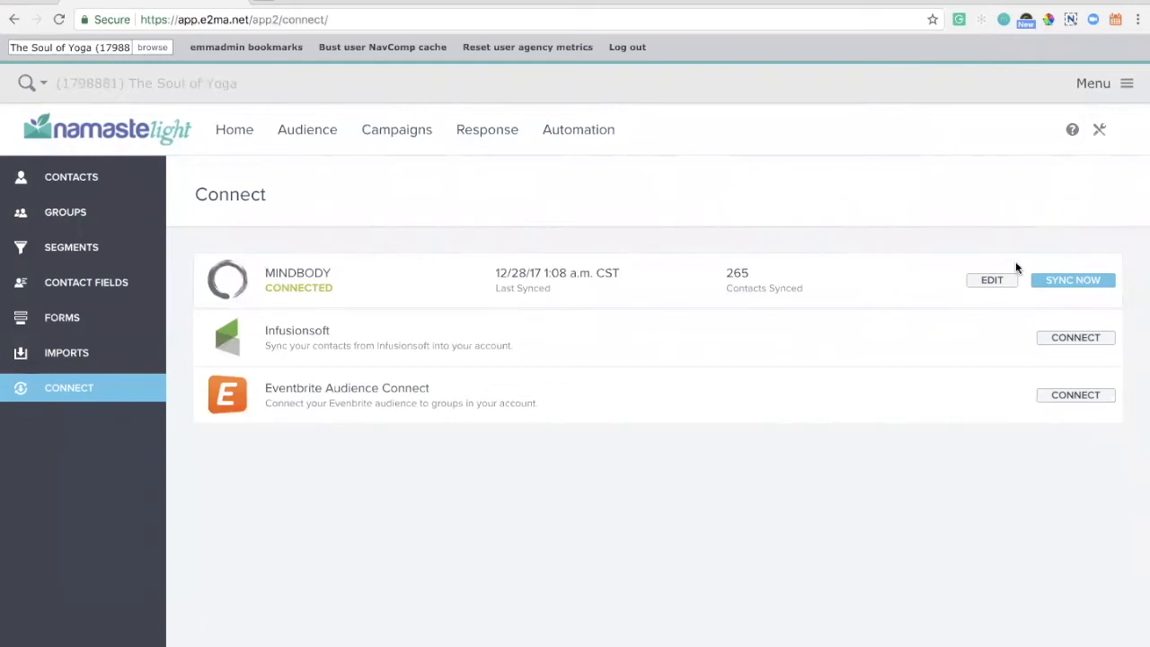
Edit the MINDBODY connection and continue past group mapping with All Clients synced to Master List
left_click(992, 281)
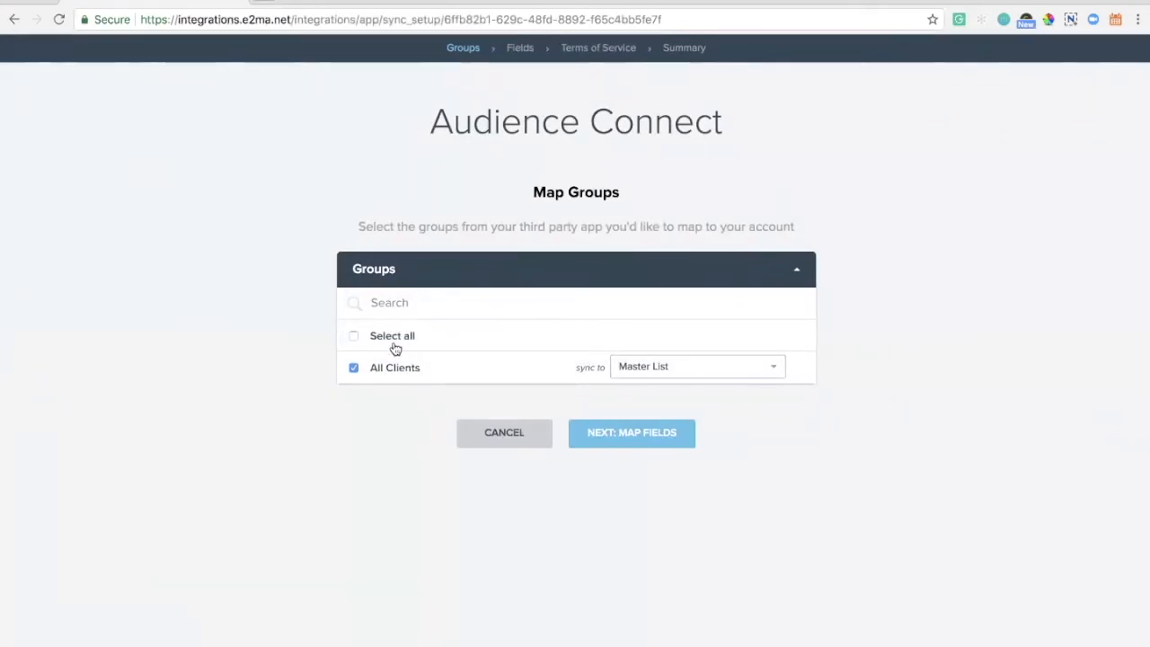
left_click(645, 368)
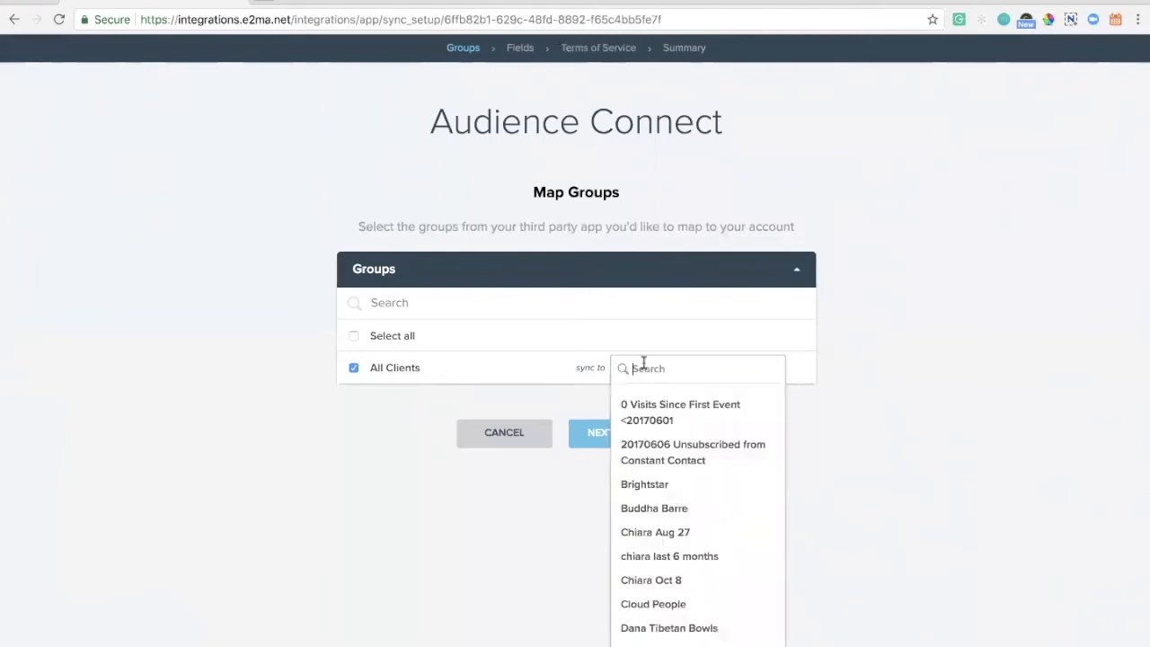
left_click(348, 476)
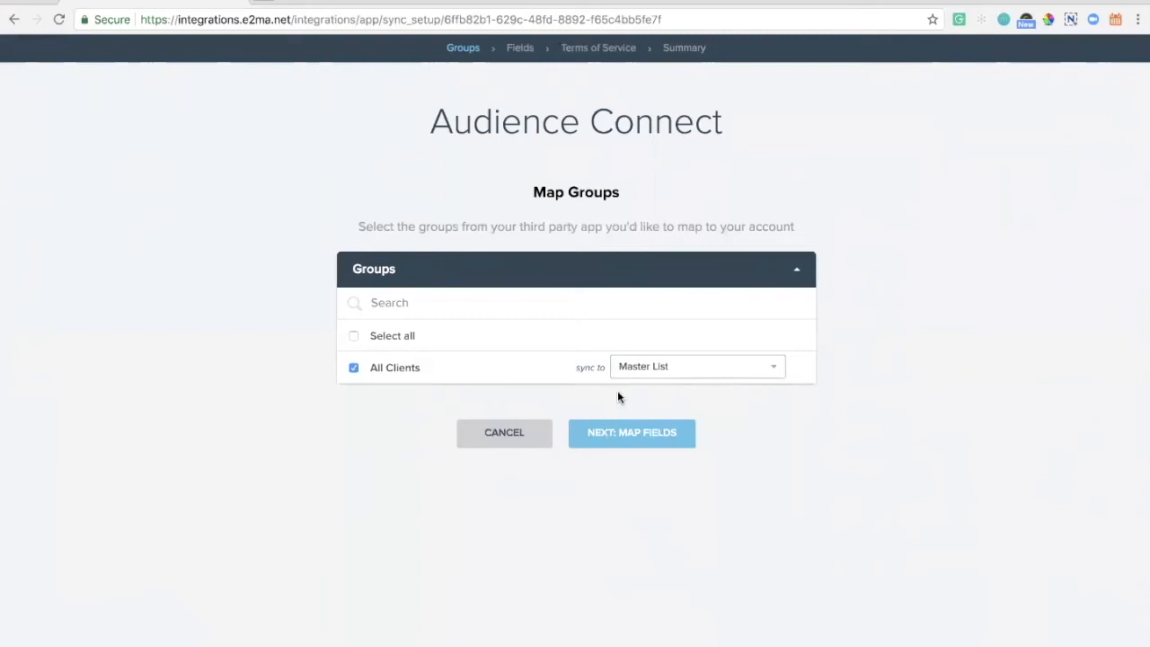
left_click(627, 444)
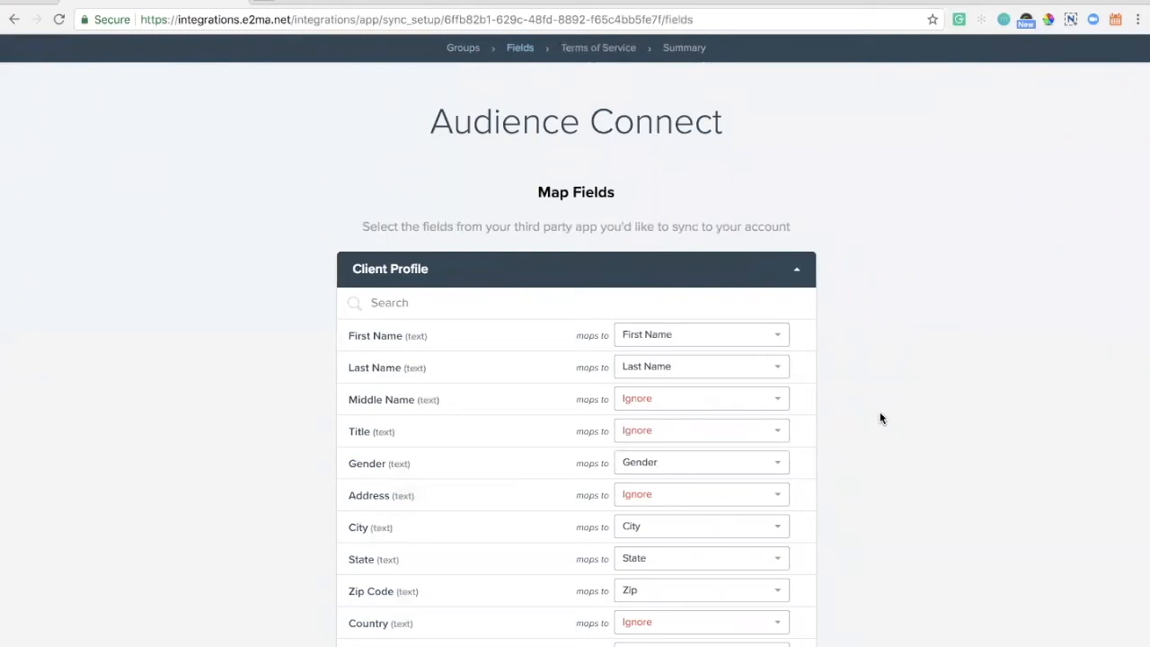
Review the Client Profile field mappings from the MINDBODY fields to the account fields
scroll(880, 418, "down", 3)
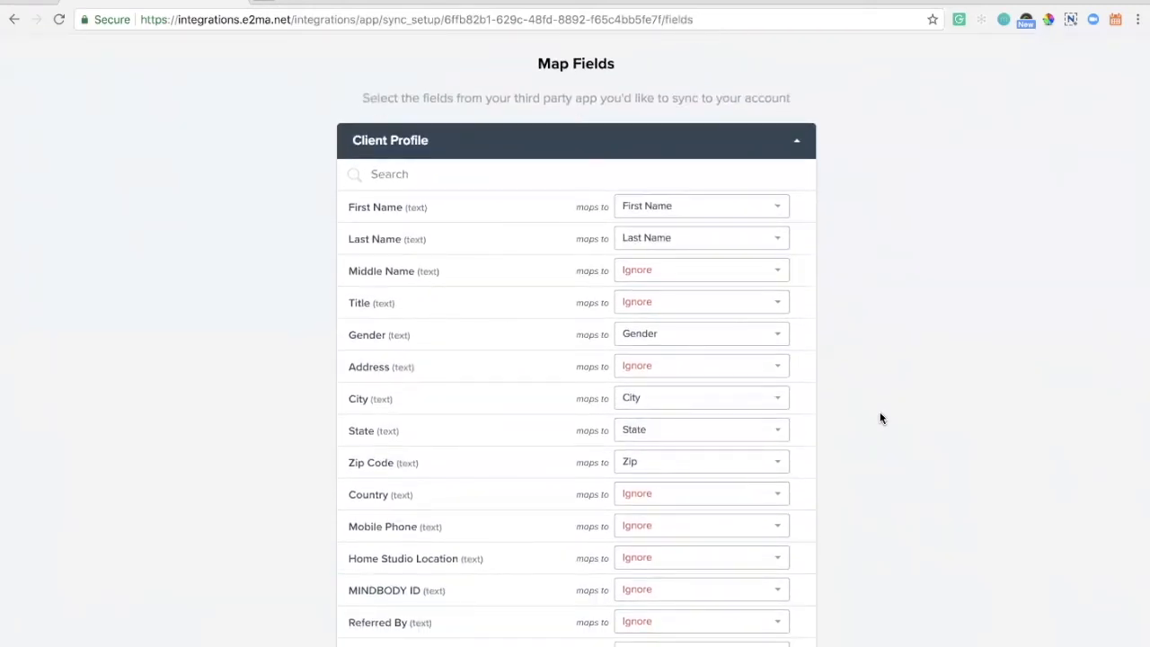
scroll(880, 418, "down", 3)
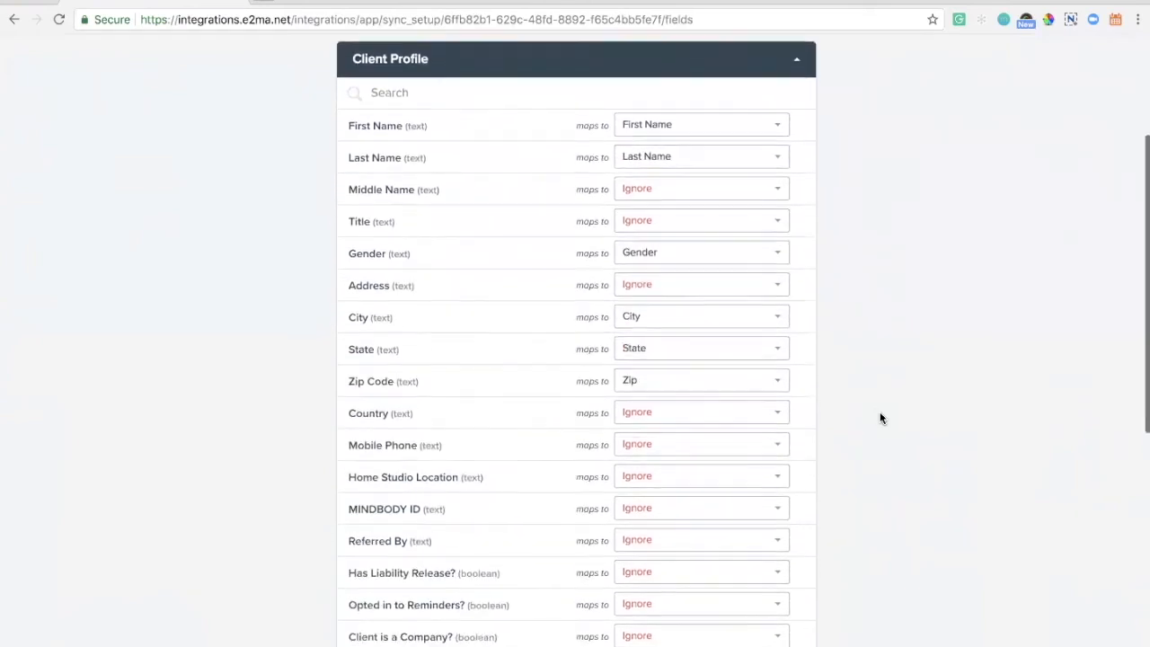
scroll(880, 418, "down", 3)
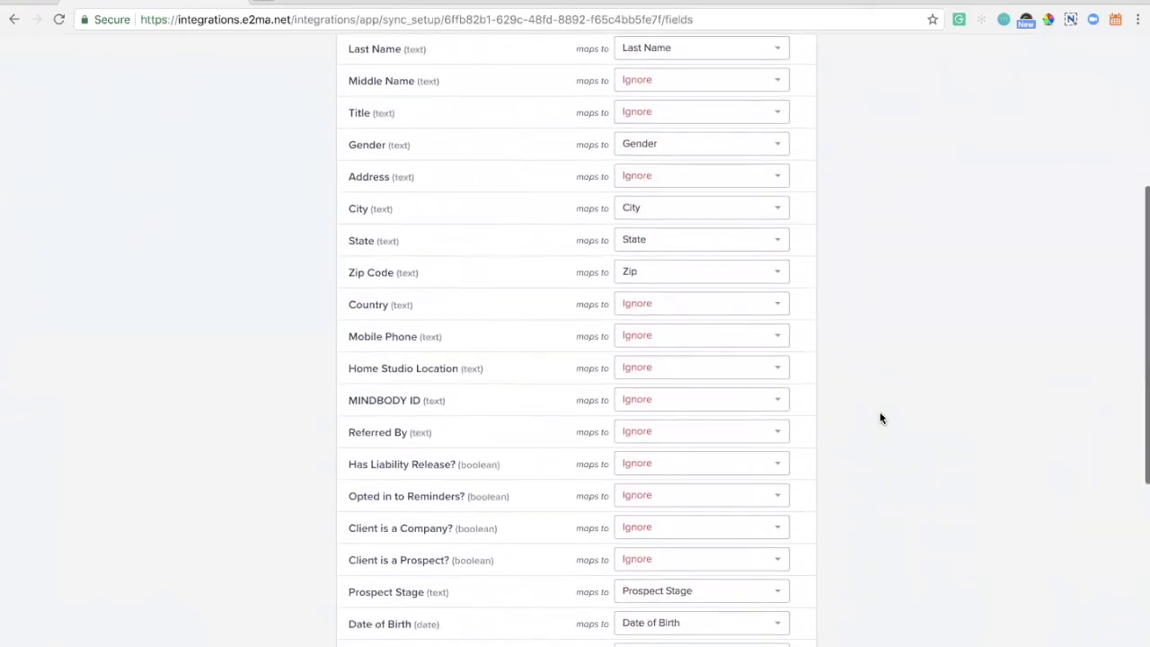
scroll(880, 418, "down", 3)
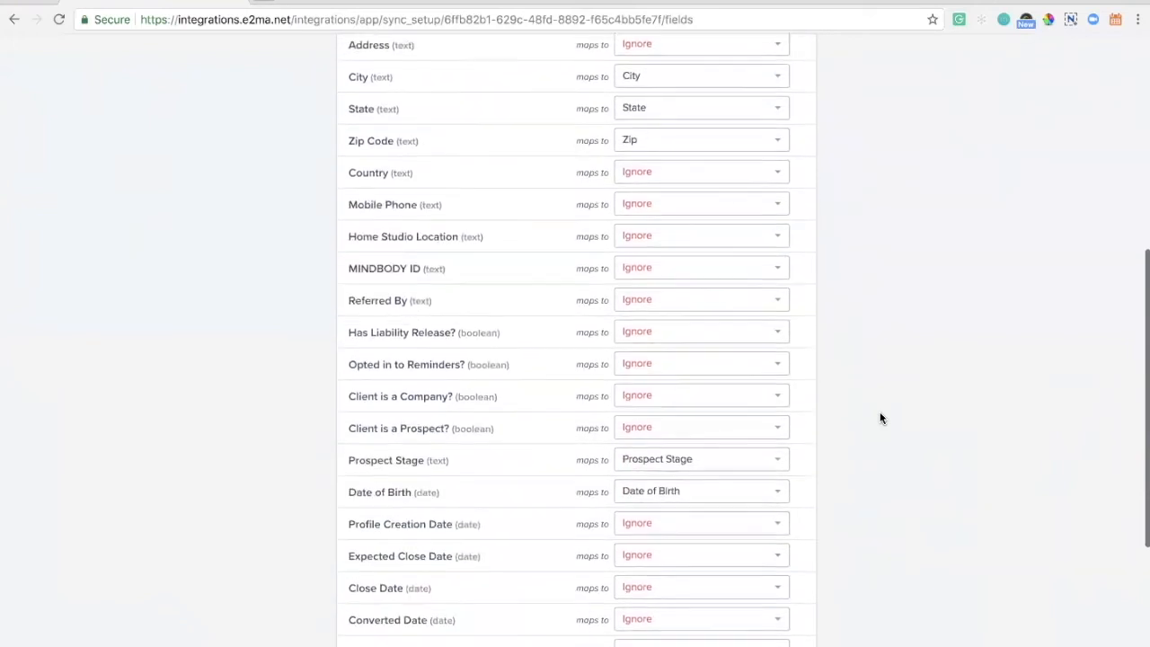
scroll(880, 418, "down", 3)
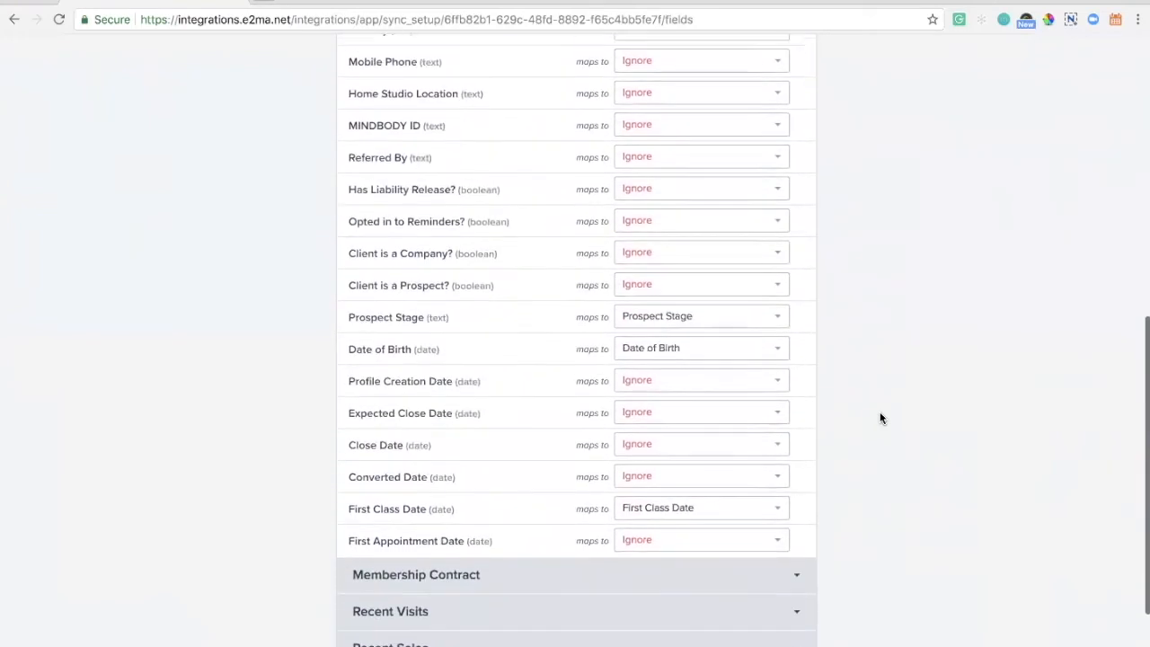
scroll(880, 418, "down", 2)
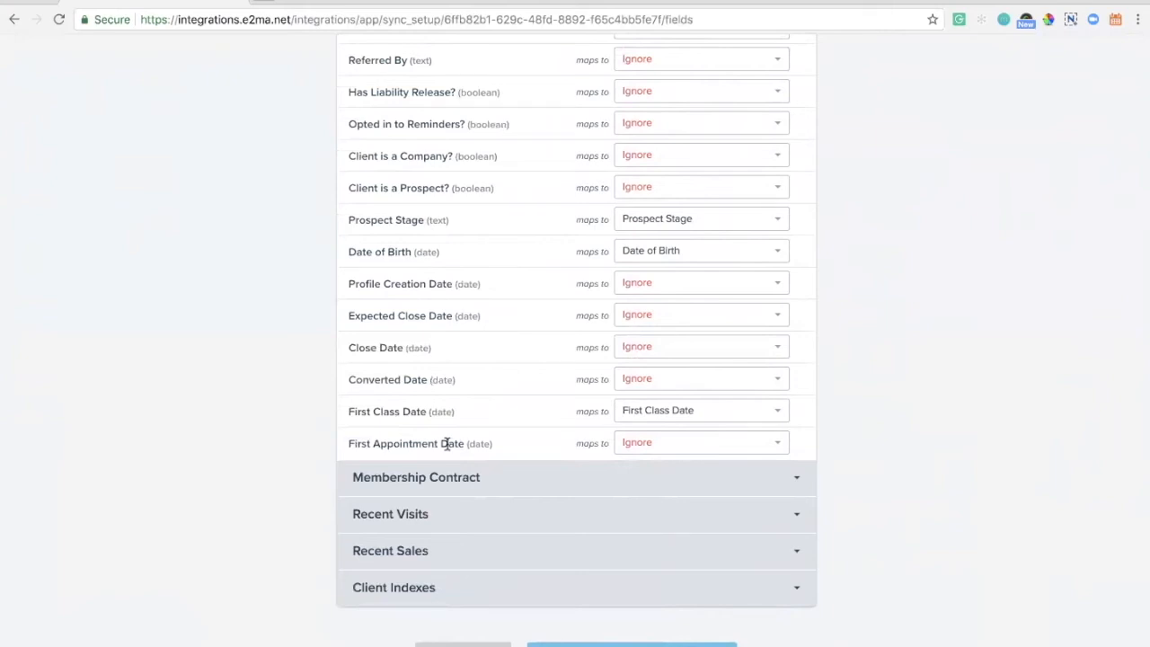
Expand the Membership Contract section and review its field mappings
left_click(410, 477)
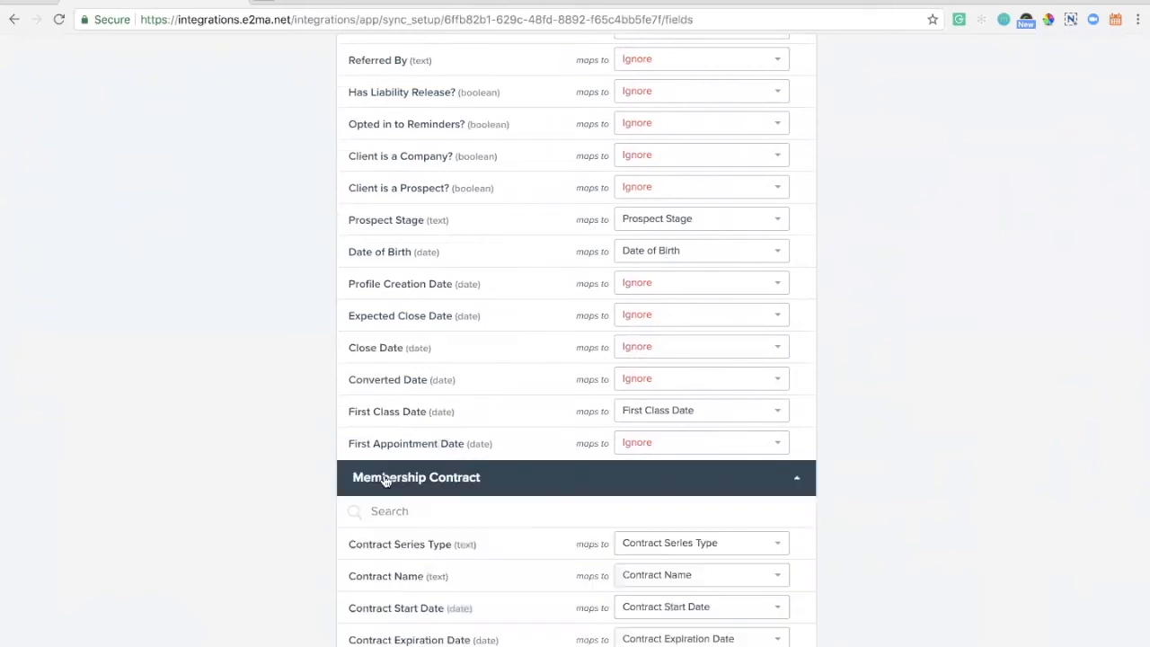
scroll(268, 472, "down", 2)
scroll(268, 479, "down", 3)
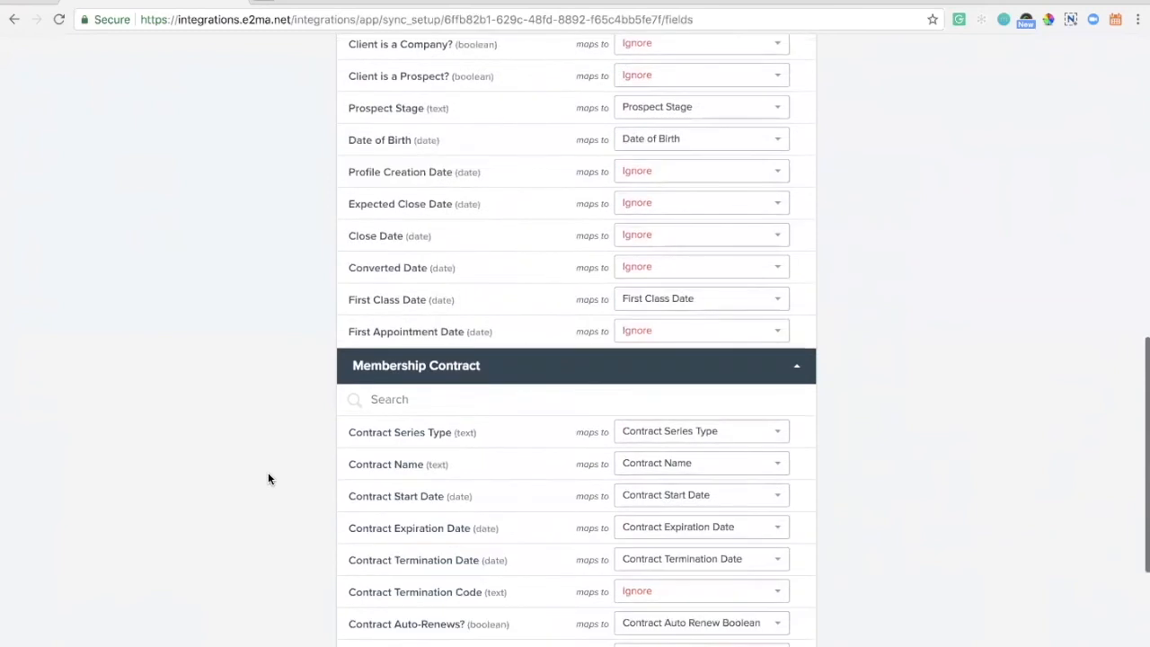
scroll(268, 478, "down", 2)
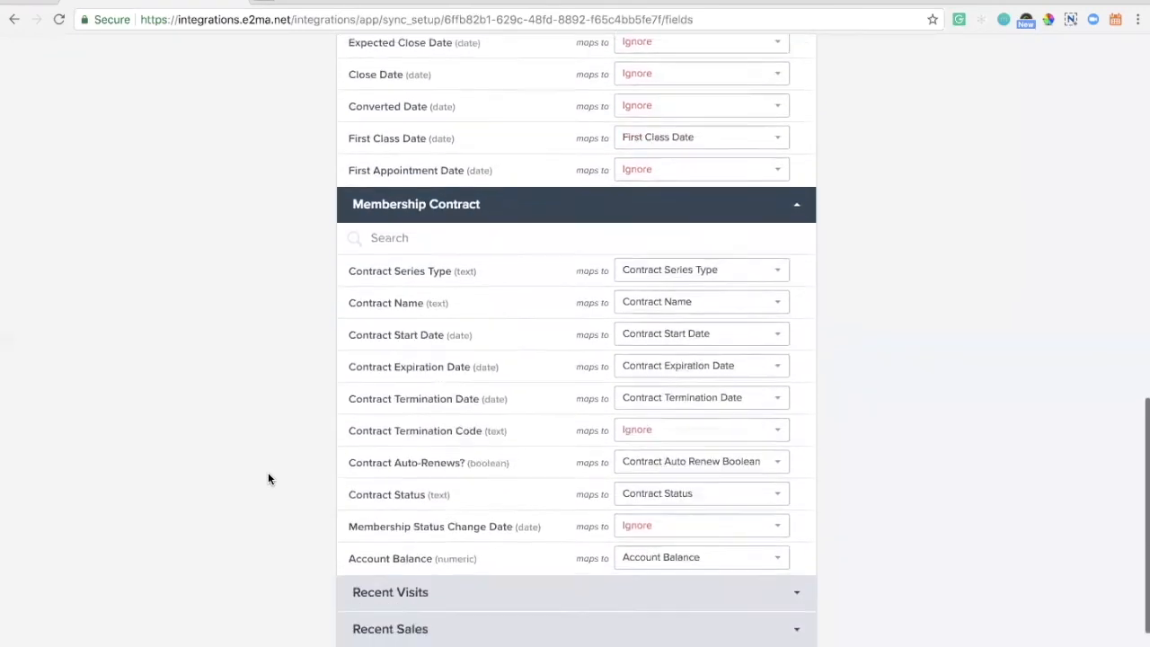
scroll(266, 477, "down", 1)
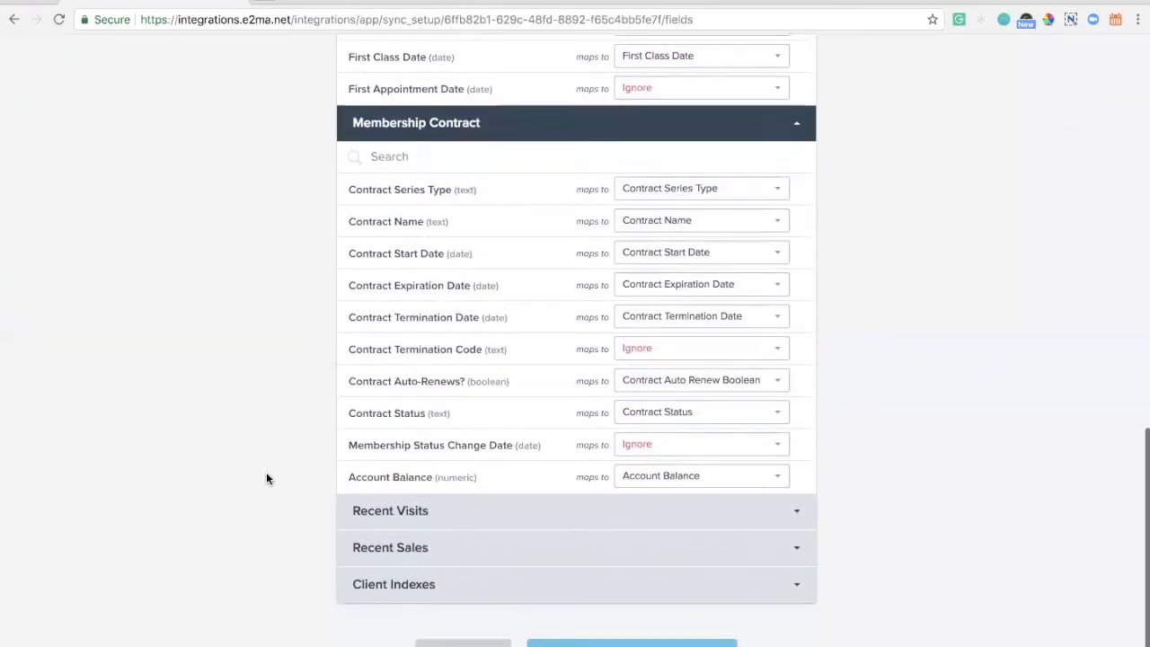
Expand the Recent Visits section and review its field mappings
left_click(373, 512)
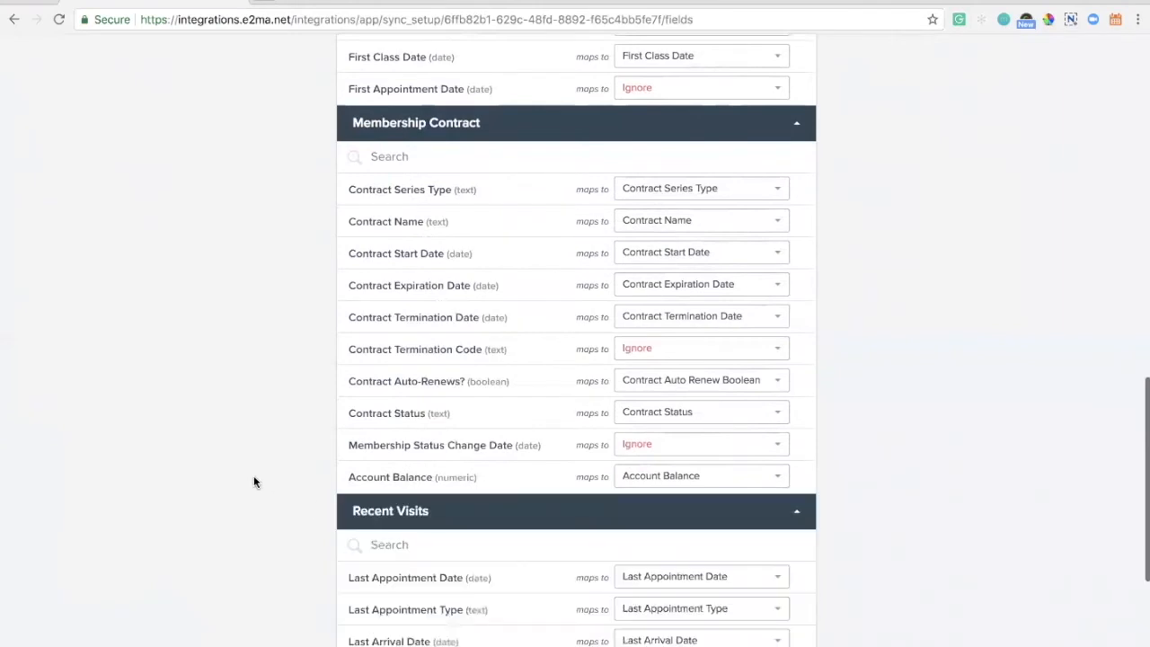
scroll(253, 479, "down", 3)
scroll(253, 483, "down", 2)
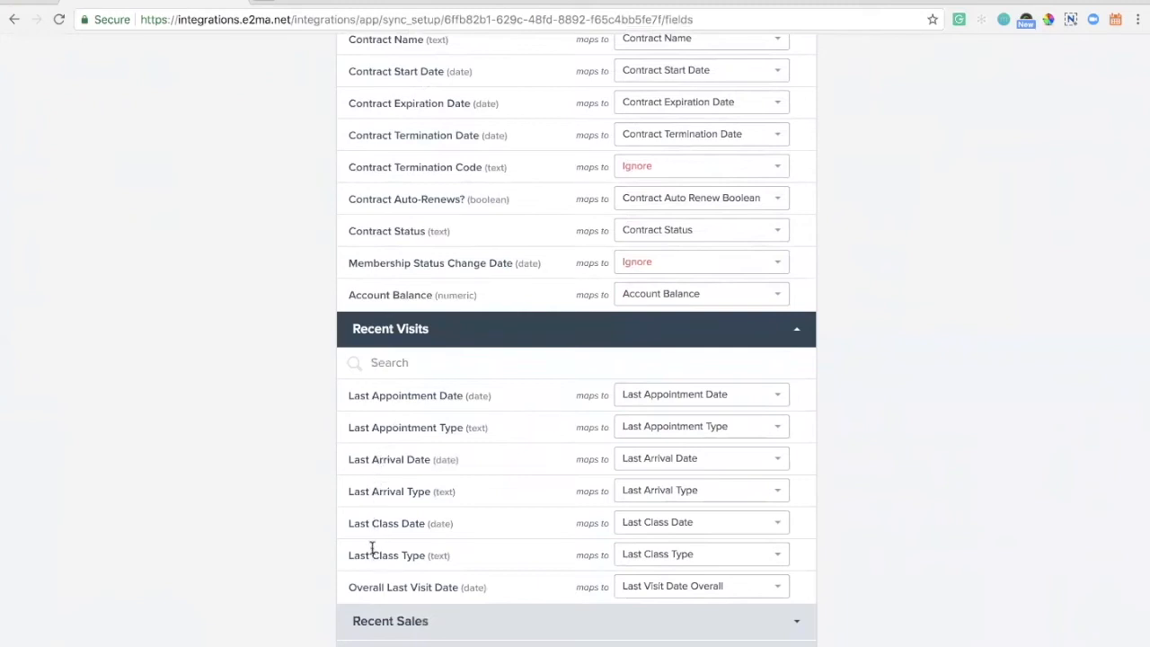
left_click_drag(372, 553, 279, 555)
scroll(279, 555, "down", 2)
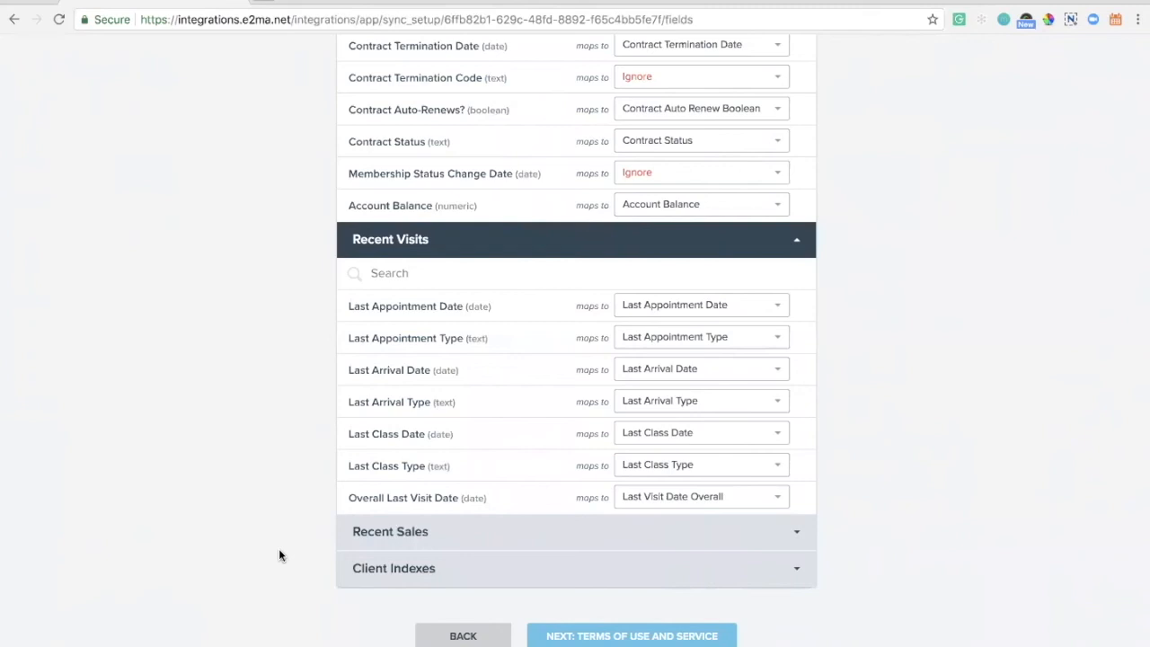
Expand the Recent Sales section and review its field mappings
left_click(377, 535)
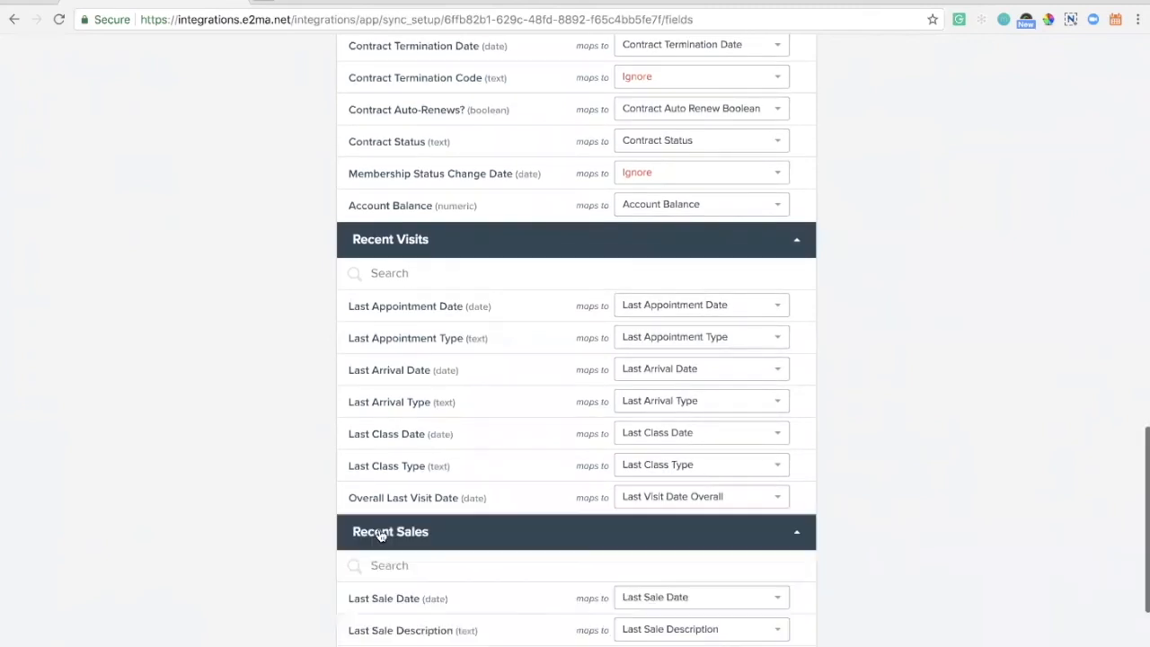
scroll(274, 531, "down", 4)
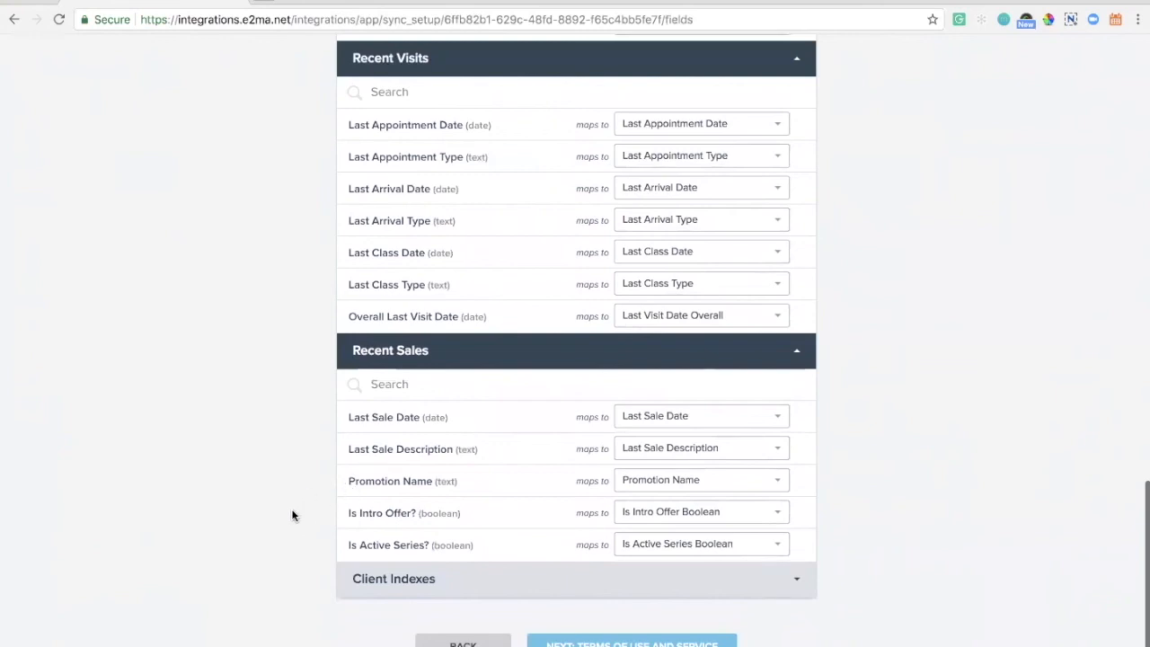
scroll(301, 521, "down", 1)
Expand the Client Indexes section and review its field mappings
left_click(355, 568)
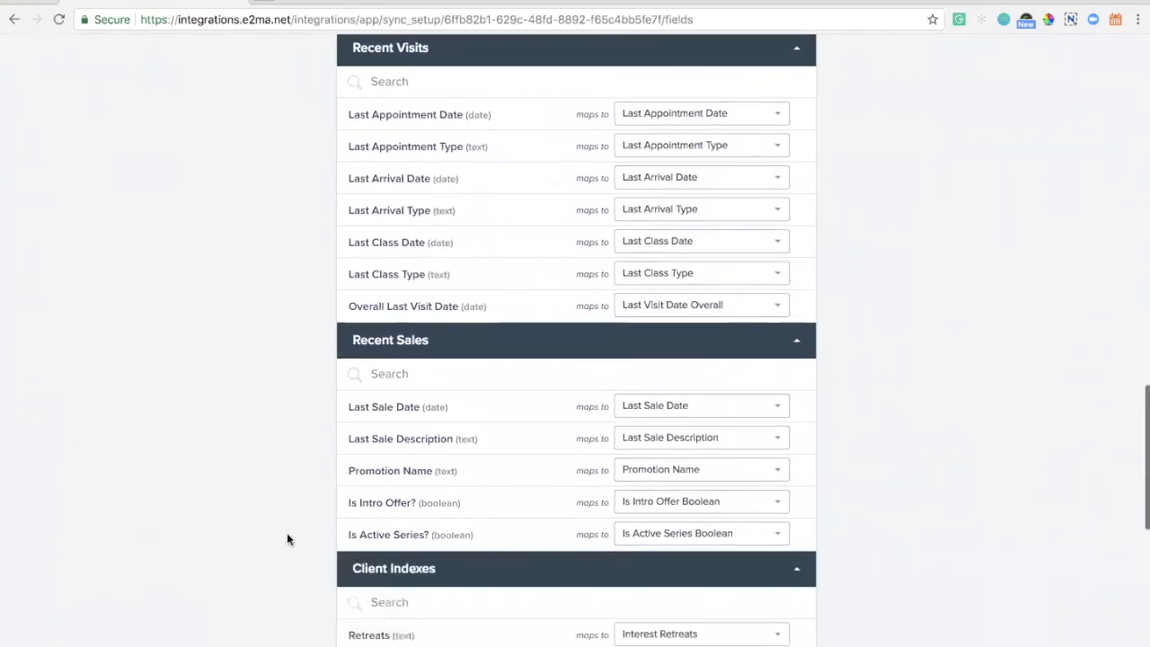
scroll(284, 535, "down", 3)
scroll(284, 535, "down", 3)
scroll(284, 535, "up", 6)
scroll(284, 535, "up", 4)
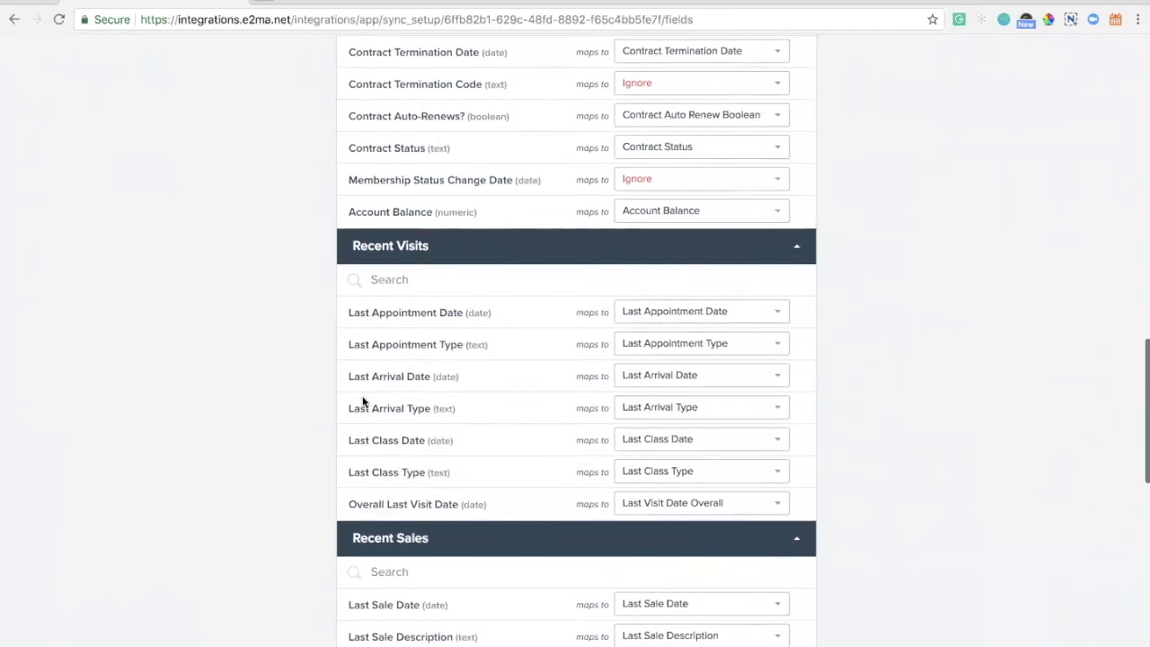
Open the mapping choices for Membership Status Change Date and browse the available account fields without changing it
left_click(650, 180)
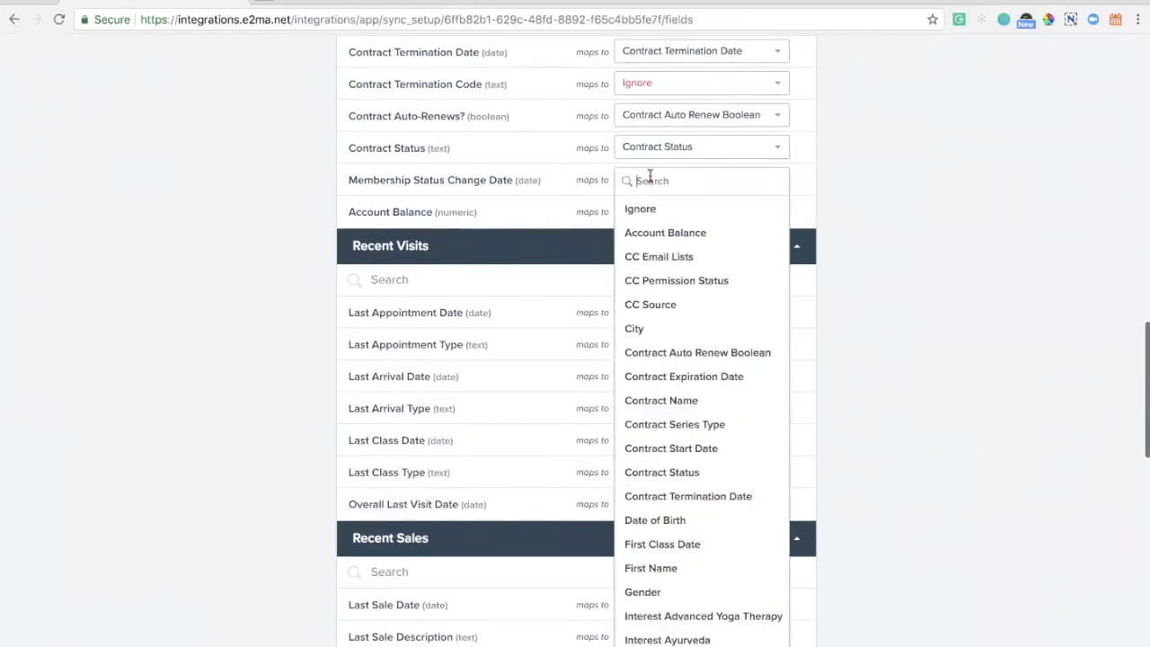
scroll(660, 332, "down", 4)
scroll(661, 331, "down", 8)
scroll(661, 332, "down", 7)
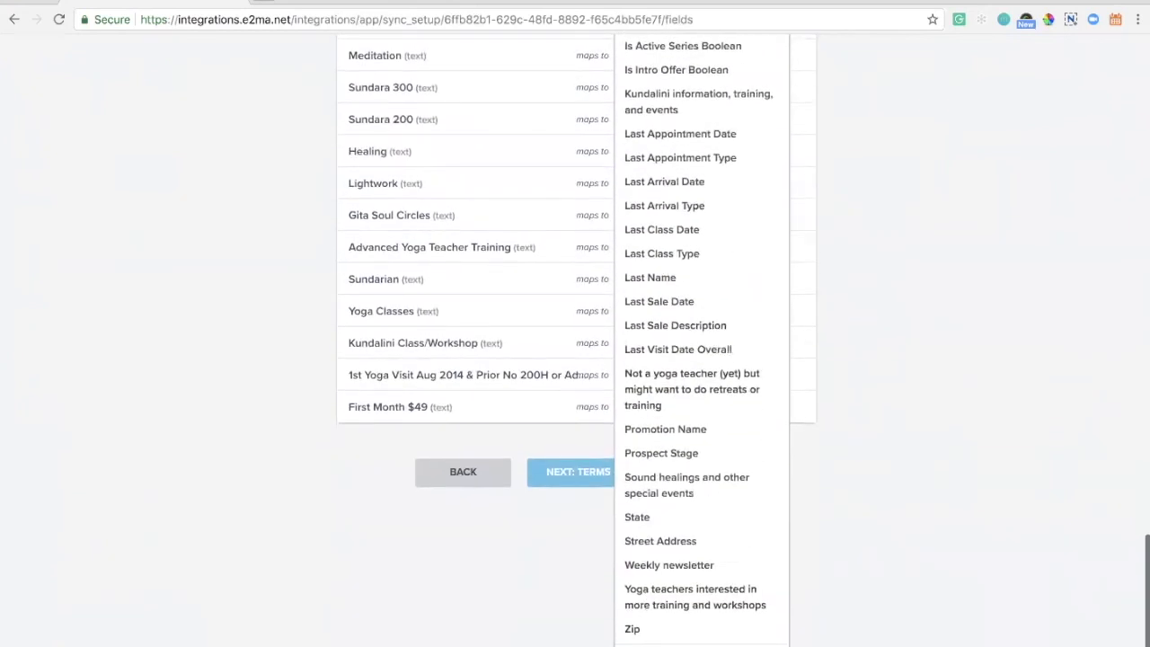
left_click(364, 559)
Review the Client Indexes field mappings again
scroll(365, 555, "up", 4)
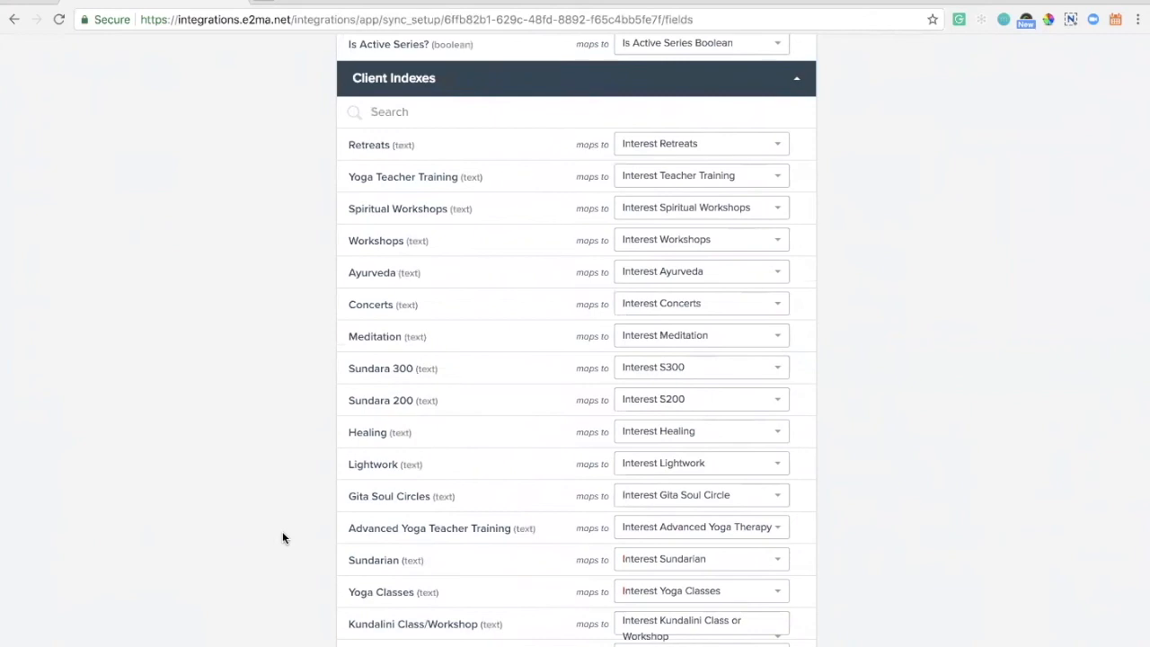
scroll(283, 537, "up", 1)
scroll(282, 537, "down", 3)
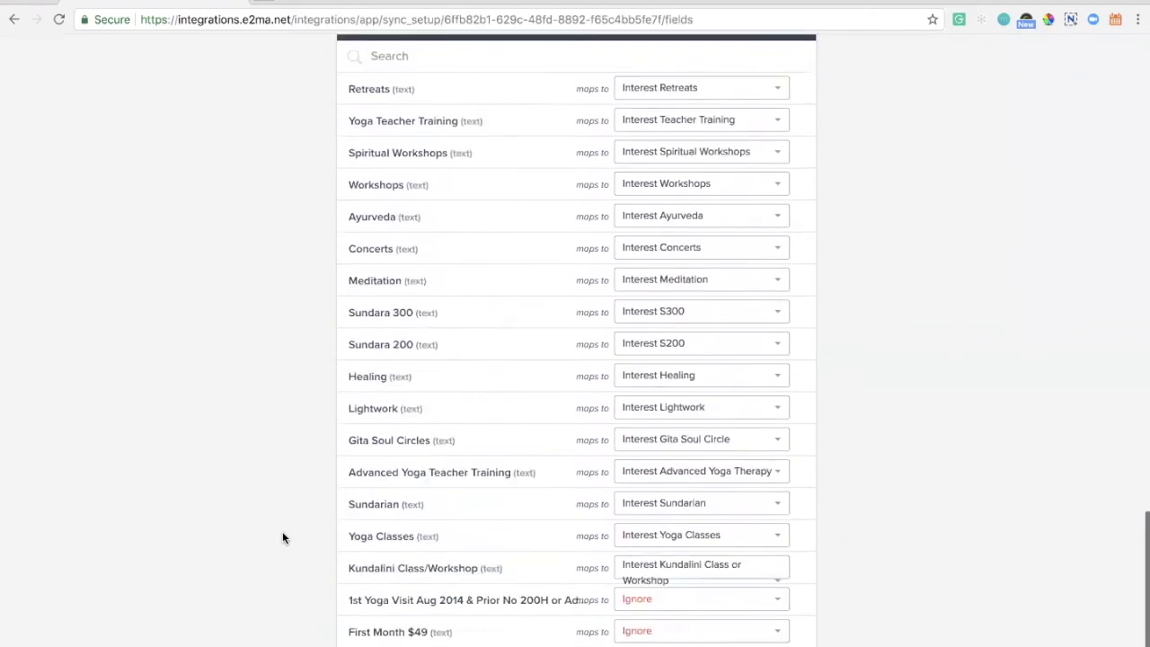